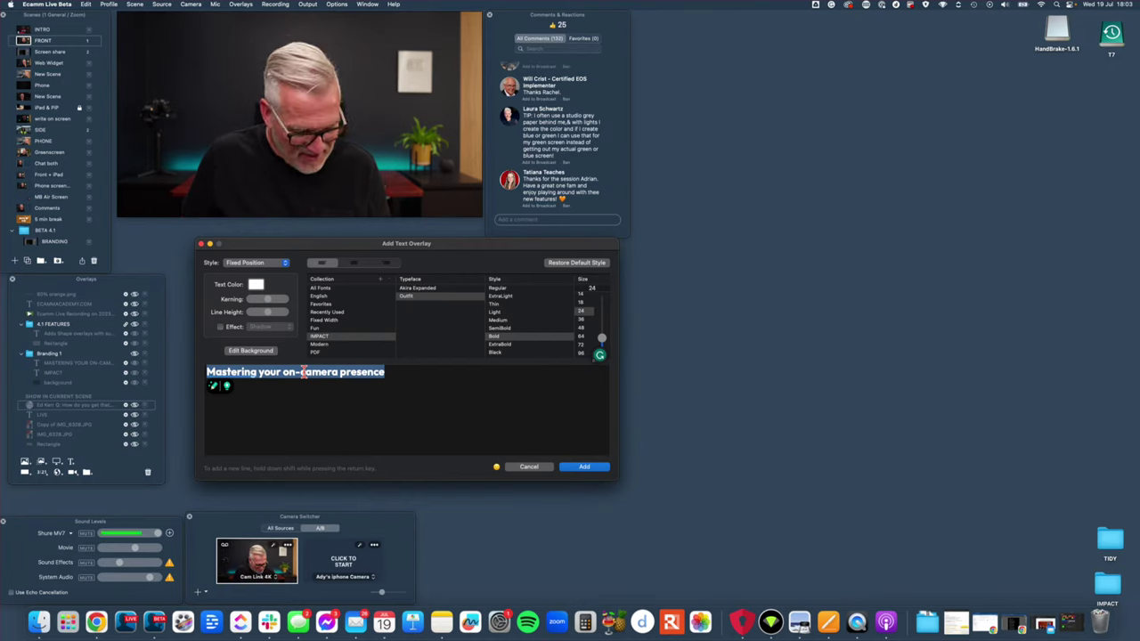
Replace the new overlay's text with "MASTERING YOUR ON-CAMERA PRESENCE" in capitals, correcting the misspelled first word
{"action": "type", "text": "MASTYERING YOUR ON-CAMERA"}
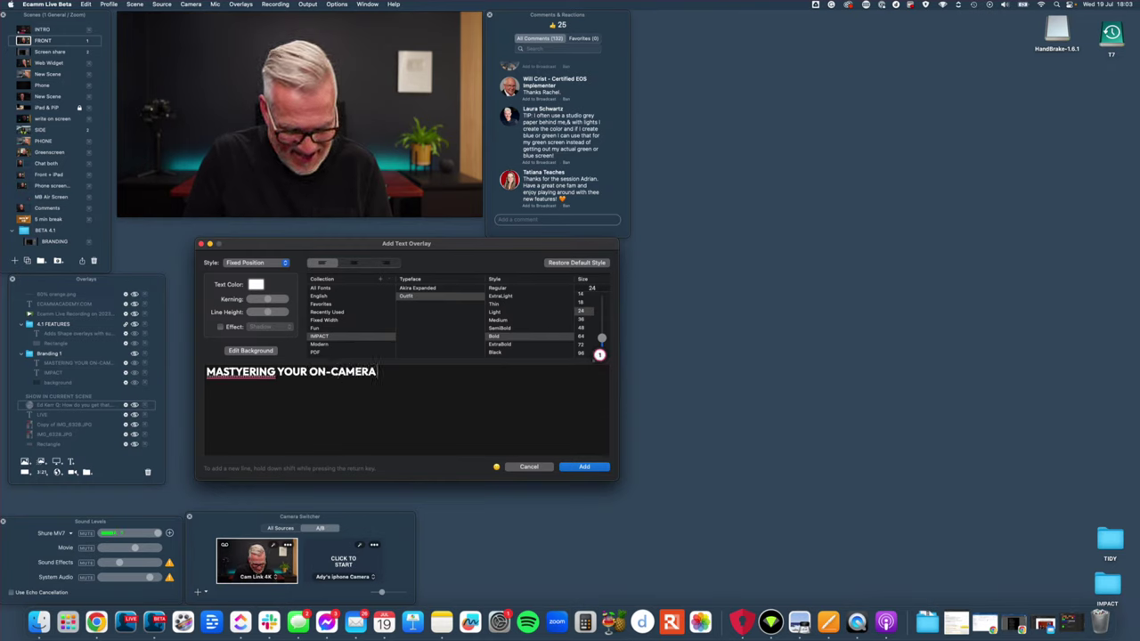
{"action": "type", "text": "PRESENCE"}
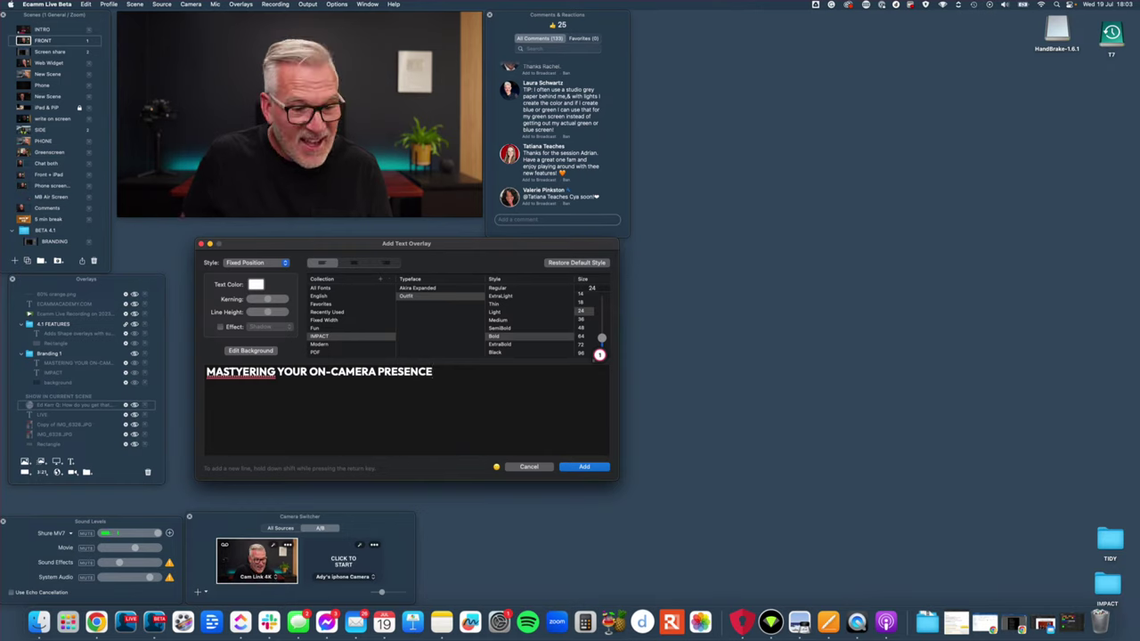
{"action": "right_click", "coordinate": [227, 373]}
{"action": "left_click", "coordinate": [236, 400]}
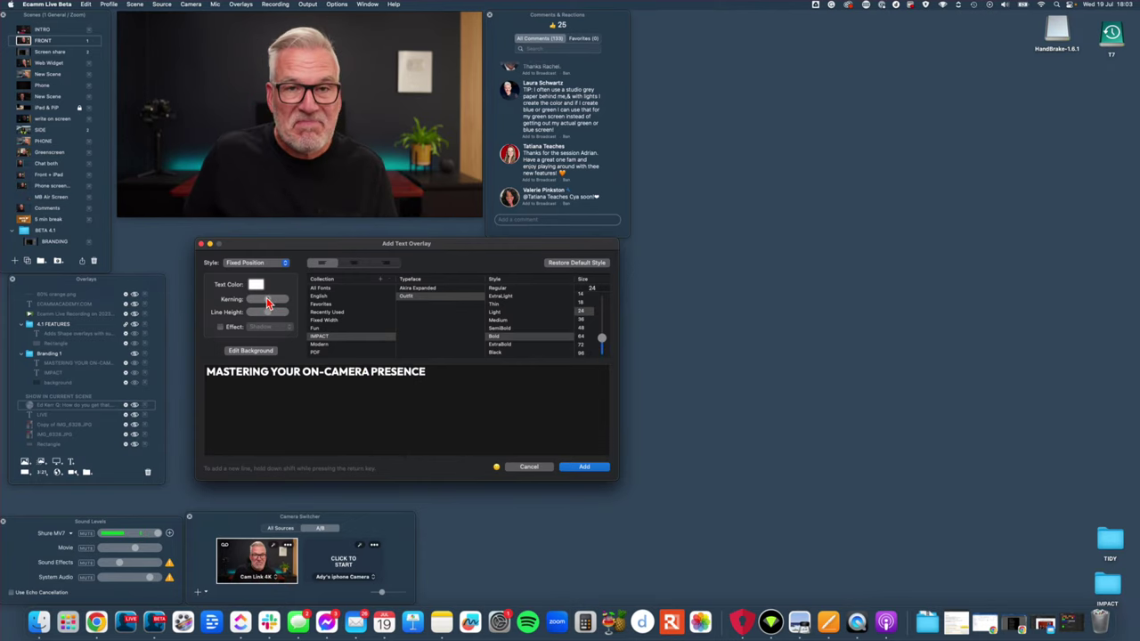
Widen the kerning of the whole title line and add it to the scene as a text overlay
{"action": "triple_click", "coordinate": [267, 372]}
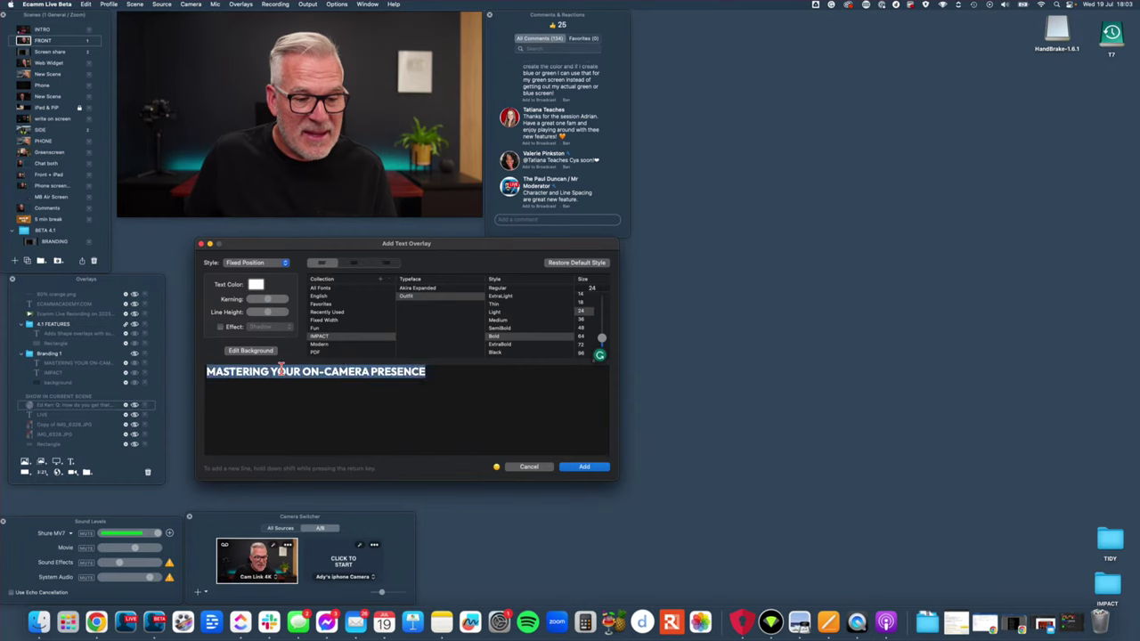
{"action": "left_click_drag", "start_coordinate": [267, 305], "coordinate": [275, 307]}
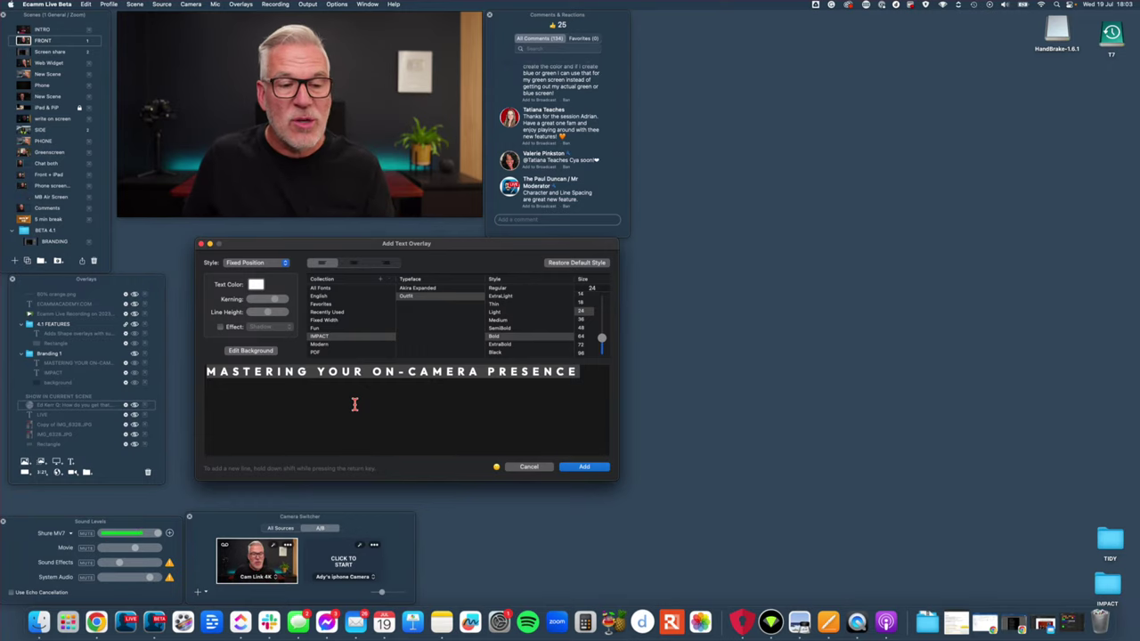
{"action": "left_click", "coordinate": [583, 468]}
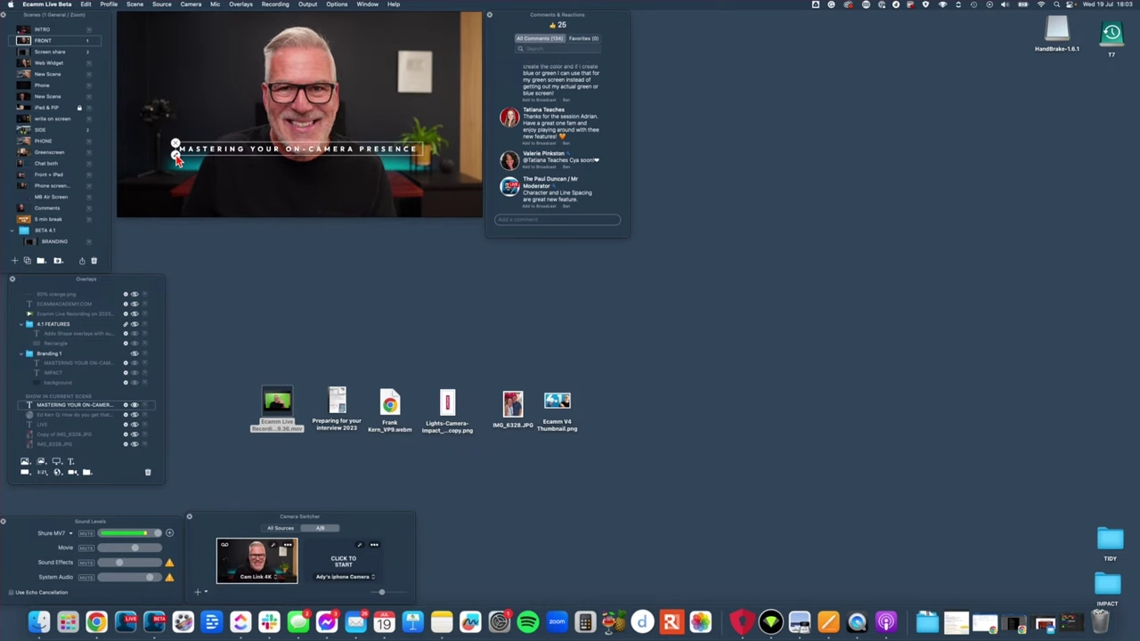
Reopen the title overlay's text for editing and slightly tighten the kerning of the whole line
{"action": "left_click", "coordinate": [175, 156]}
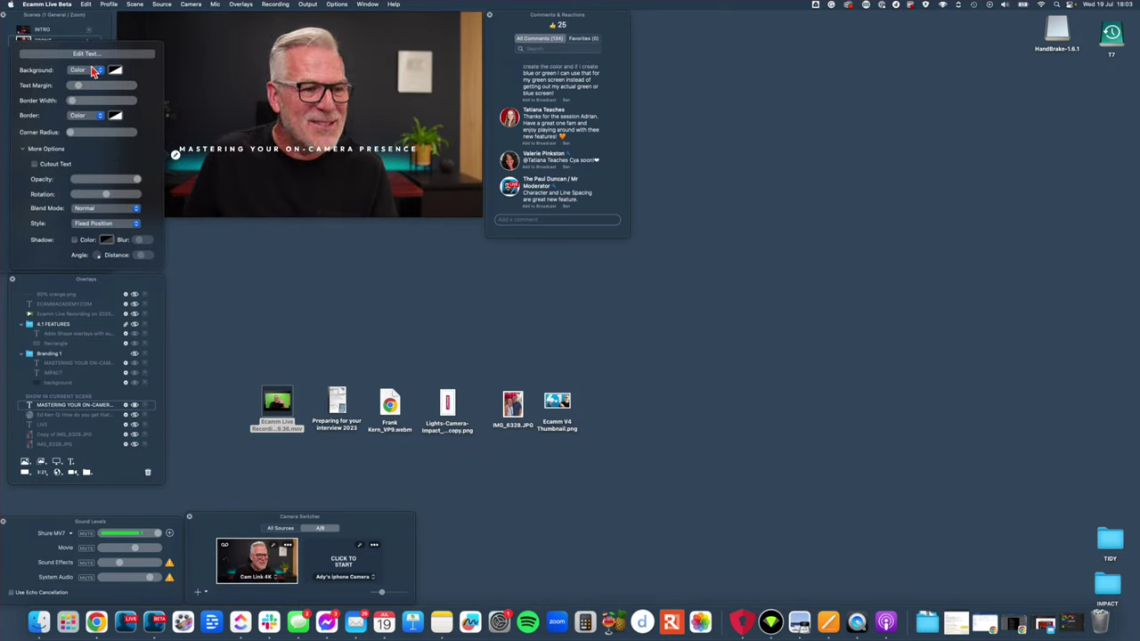
{"action": "left_click", "coordinate": [80, 54]}
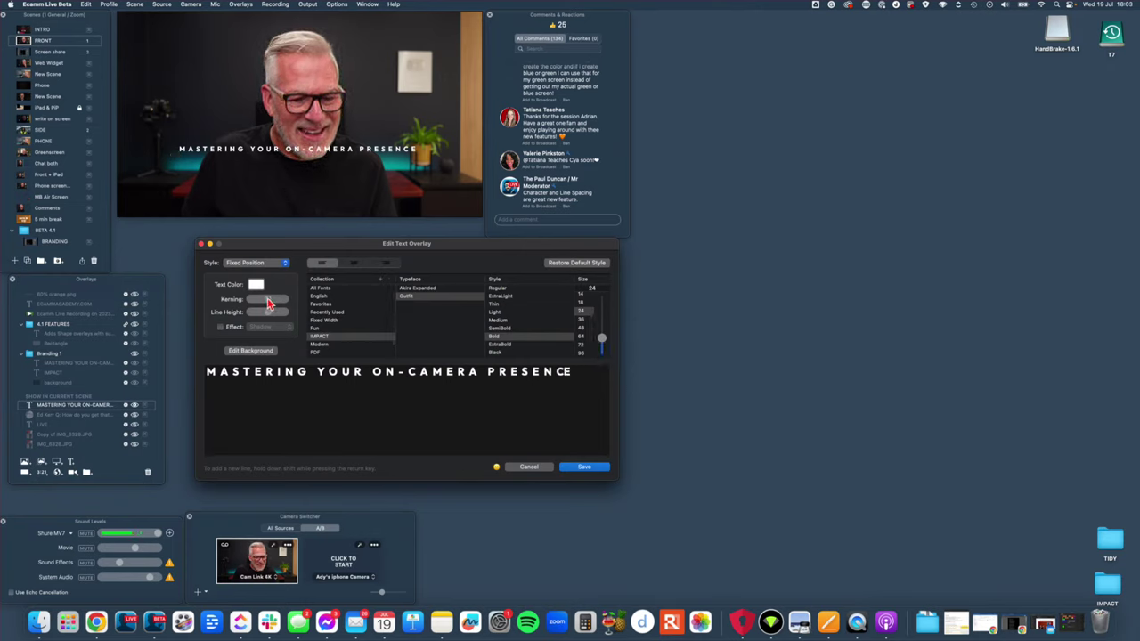
{"action": "triple_click", "coordinate": [289, 374]}
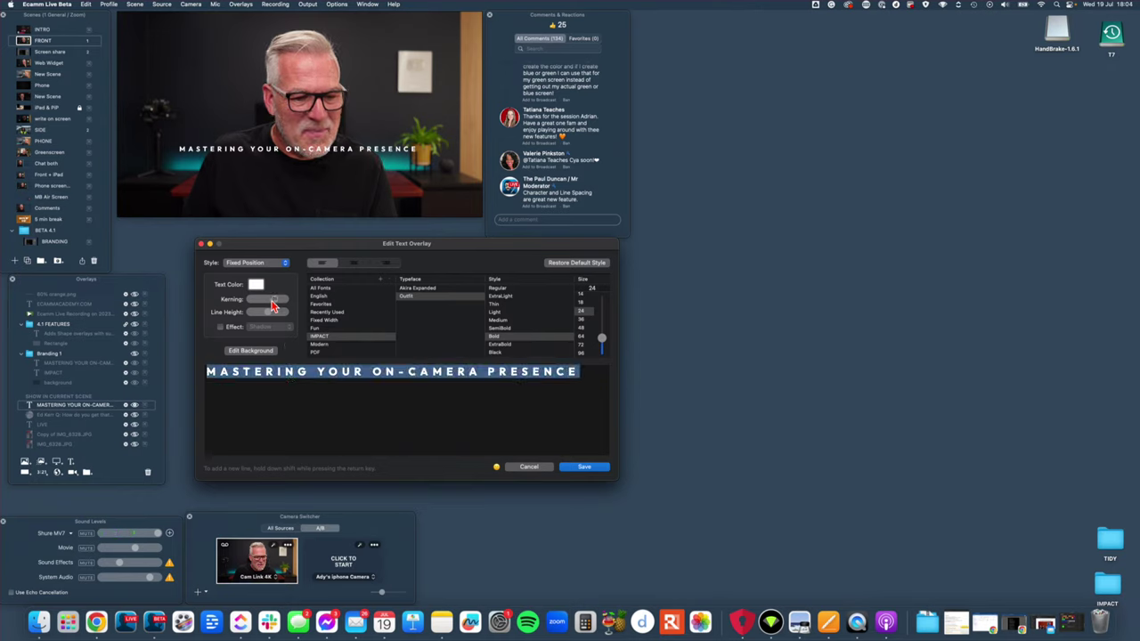
{"action": "left_click_drag", "start_coordinate": [272, 303], "coordinate": [276, 305]}
Break the title text into four lines: MASTERING, YOUR, ON-CAMERA and PRESENCE
{"action": "left_click", "coordinate": [316, 372]}
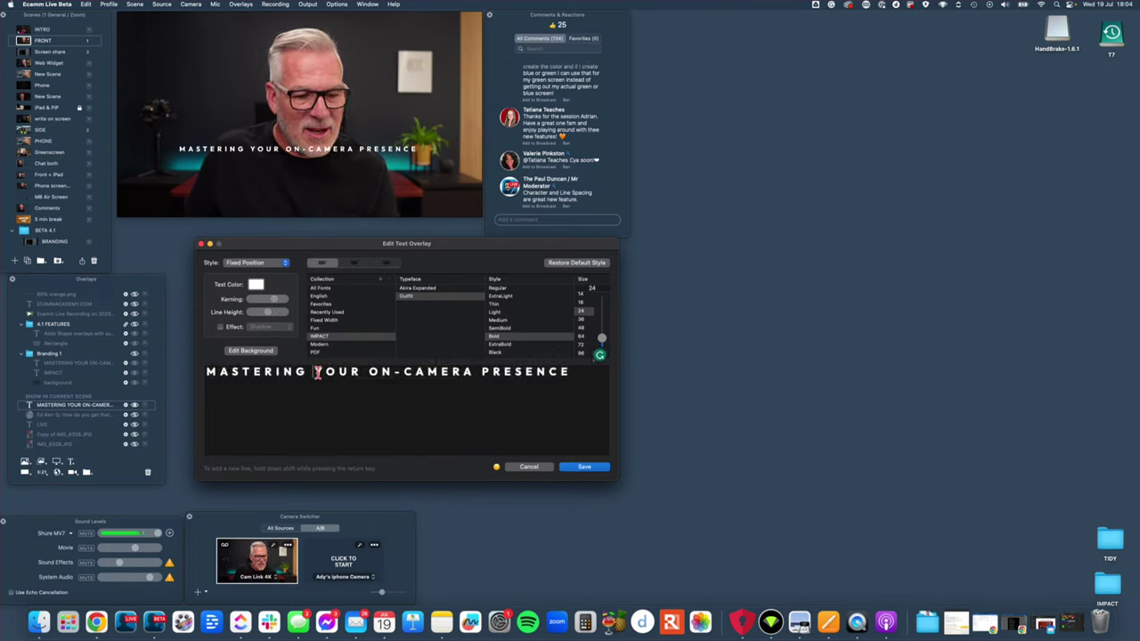
{"action": "key", "text": "shift+Return"}
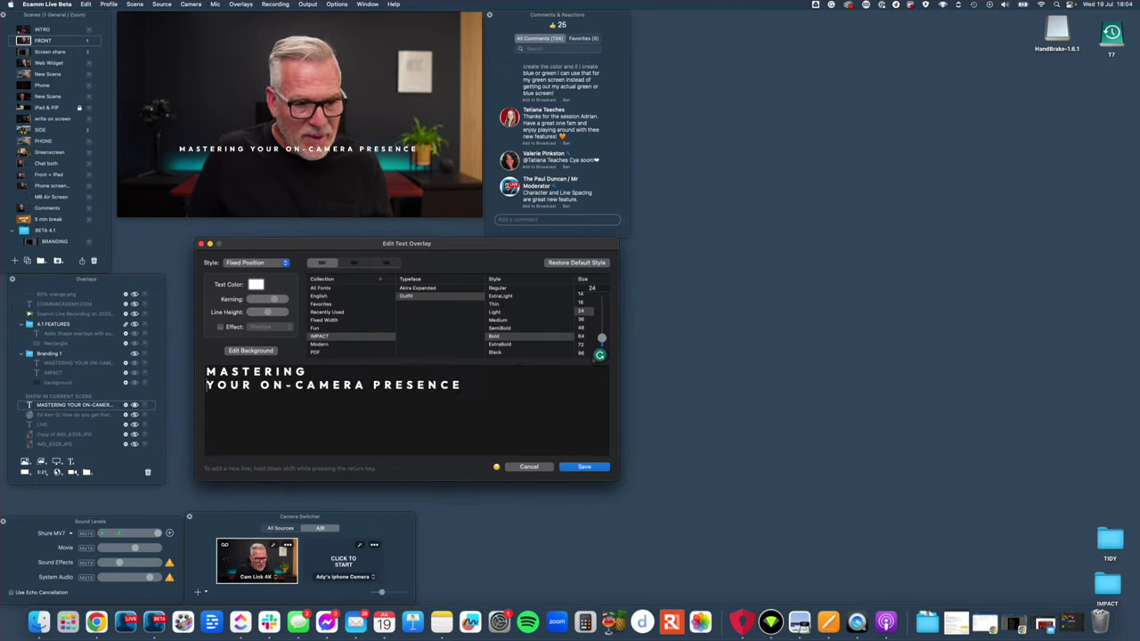
{"action": "left_click", "coordinate": [261, 385]}
{"action": "key", "text": "shift+Return"}
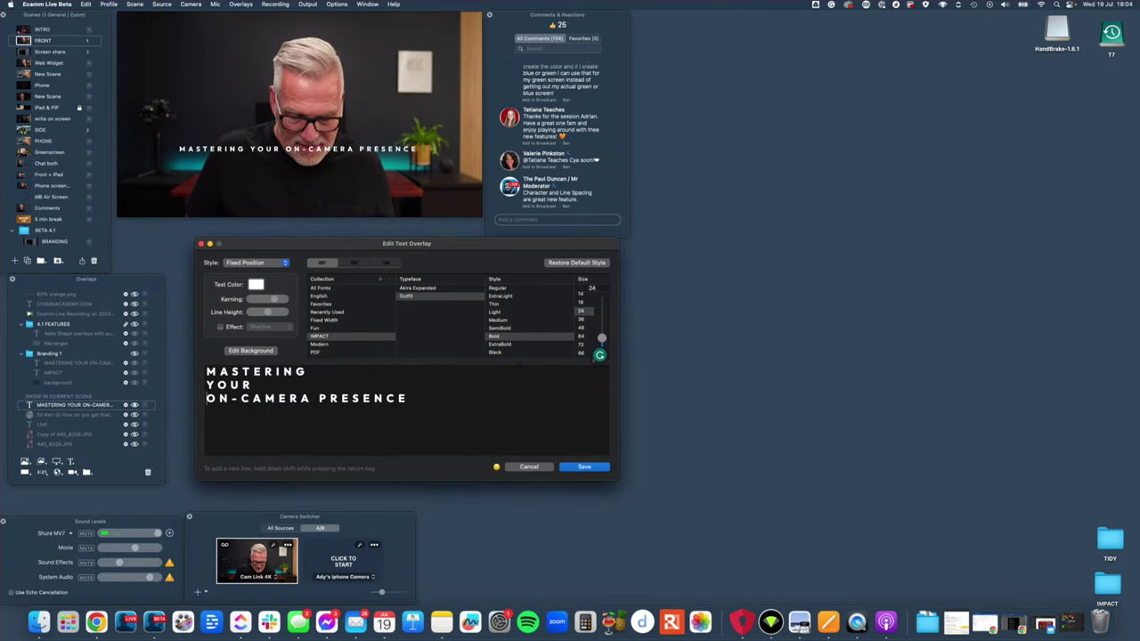
{"action": "left_click", "coordinate": [318, 398]}
{"action": "key", "text": "shift+Return"}
Try a larger line height on all four title lines, and discard the text edits
{"action": "left_click_drag", "start_coordinate": [314, 408], "coordinate": [180, 379]}
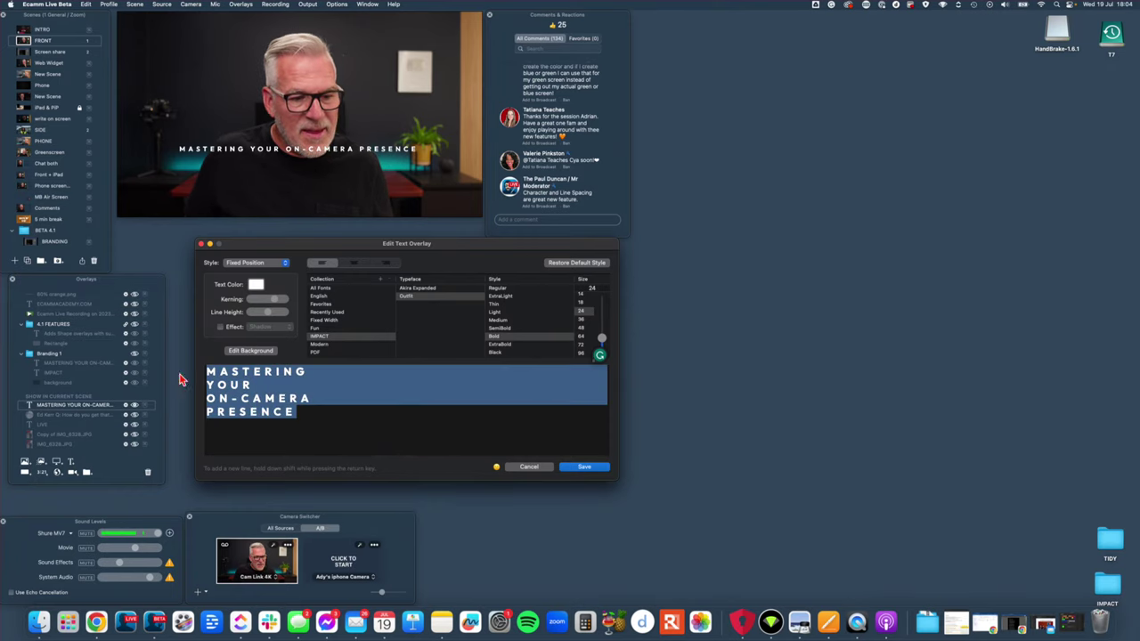
{"action": "left_click_drag", "start_coordinate": [267, 312], "coordinate": [278, 317]}
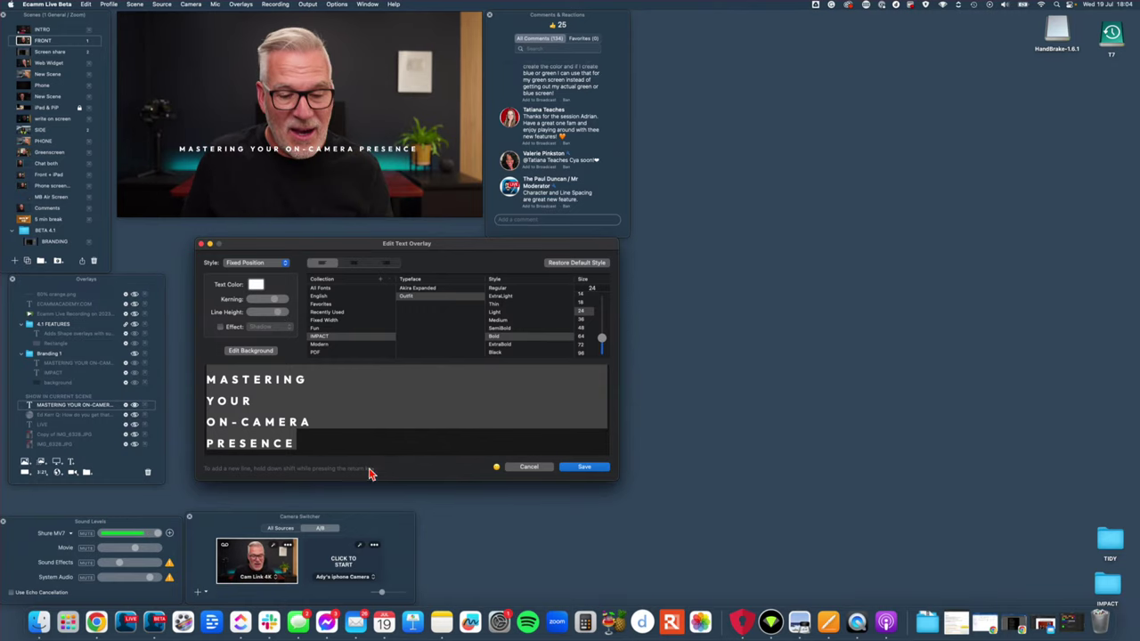
{"action": "left_click", "coordinate": [526, 468]}
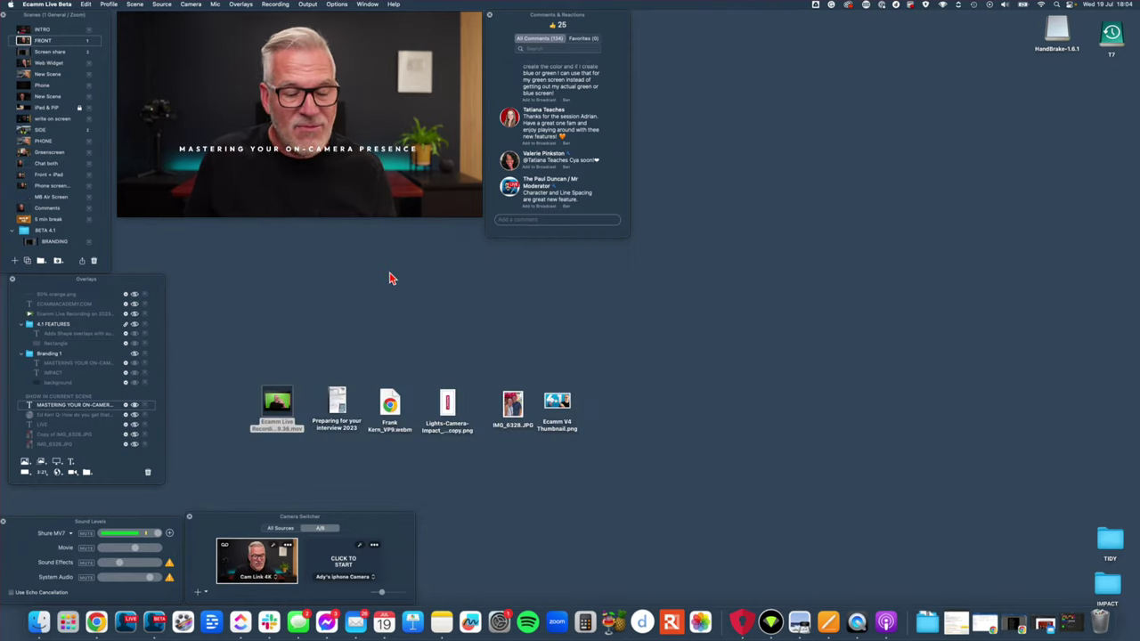
Move the title overlay to the centre of the video frame's top edge, above the presenter's head, and hide it
{"action": "left_click", "coordinate": [222, 149]}
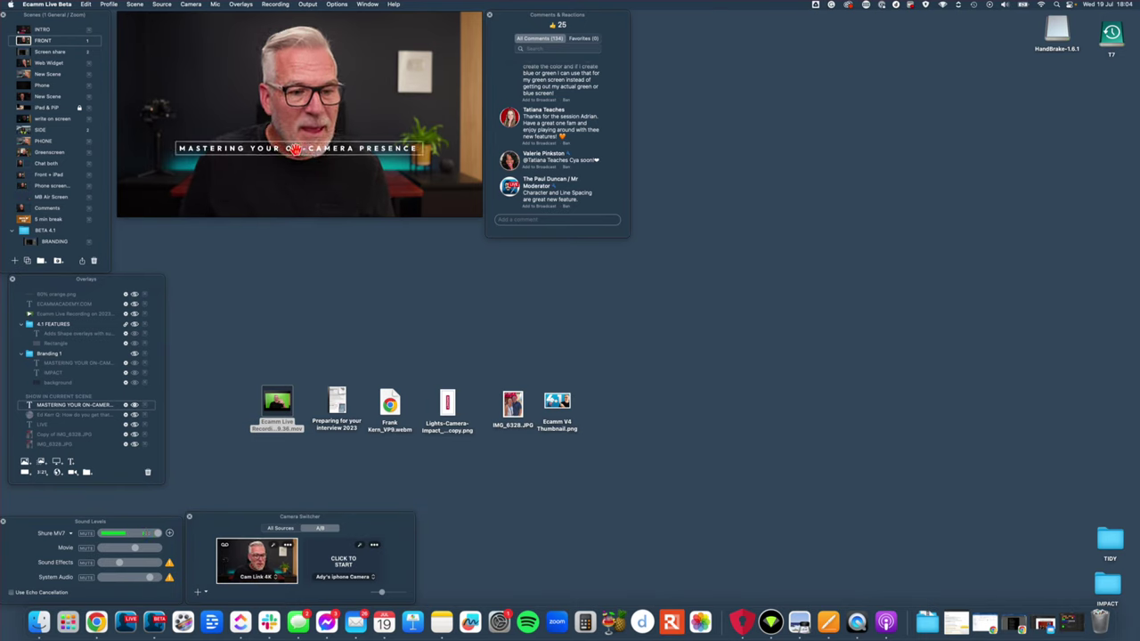
{"action": "left_click_drag", "start_coordinate": [245, 148], "coordinate": [300, 49]}
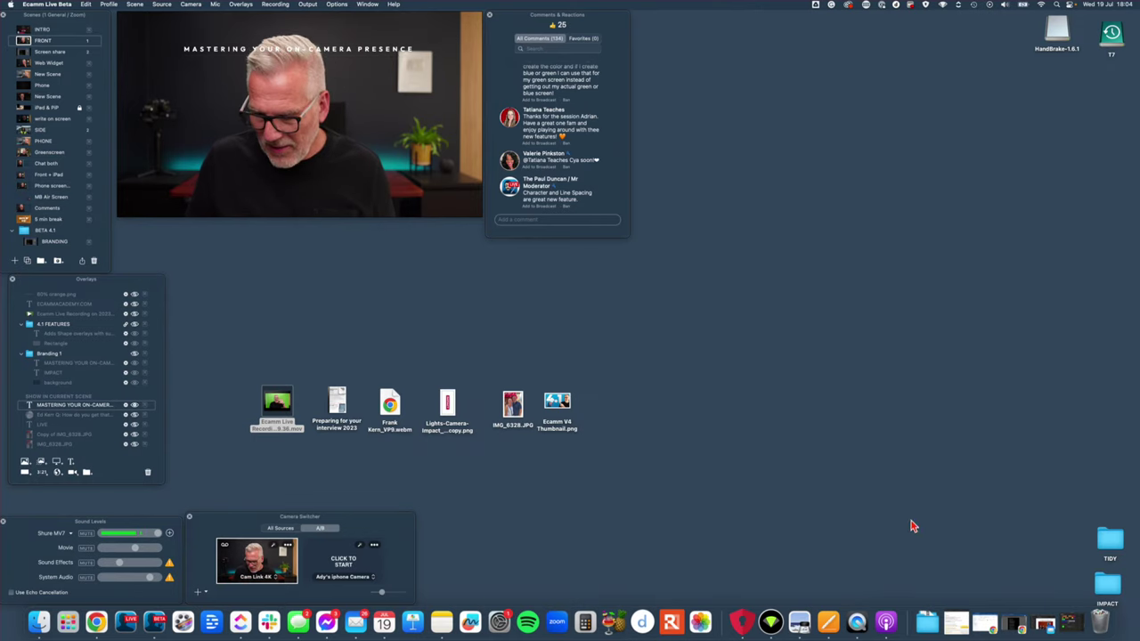
{"action": "left_click", "coordinate": [526, 490]}
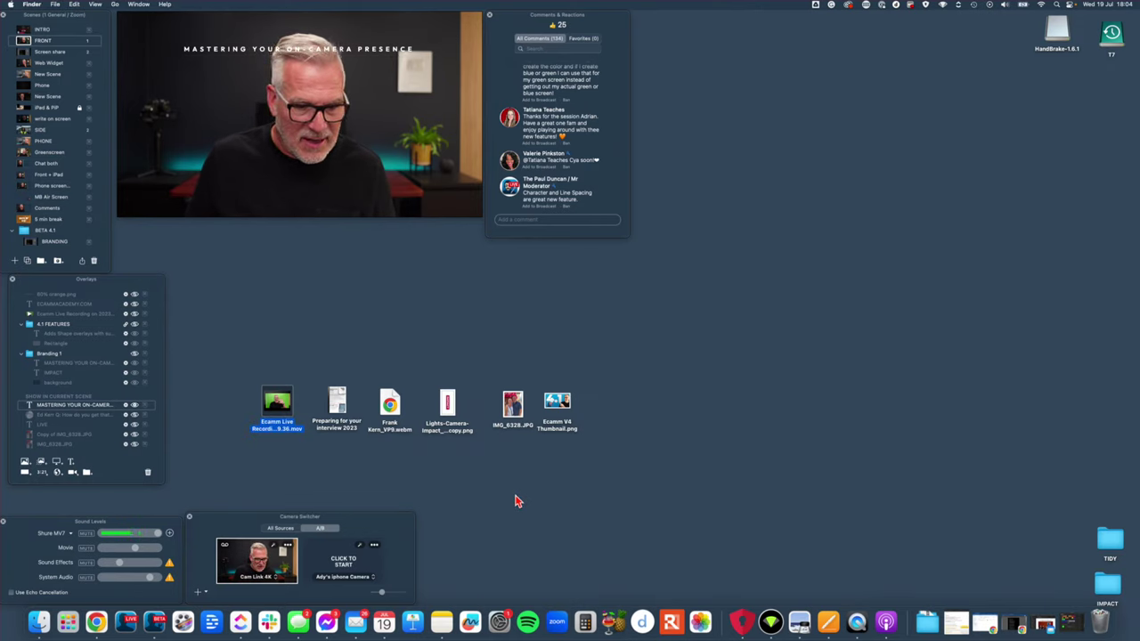
{"action": "left_click", "coordinate": [452, 415]}
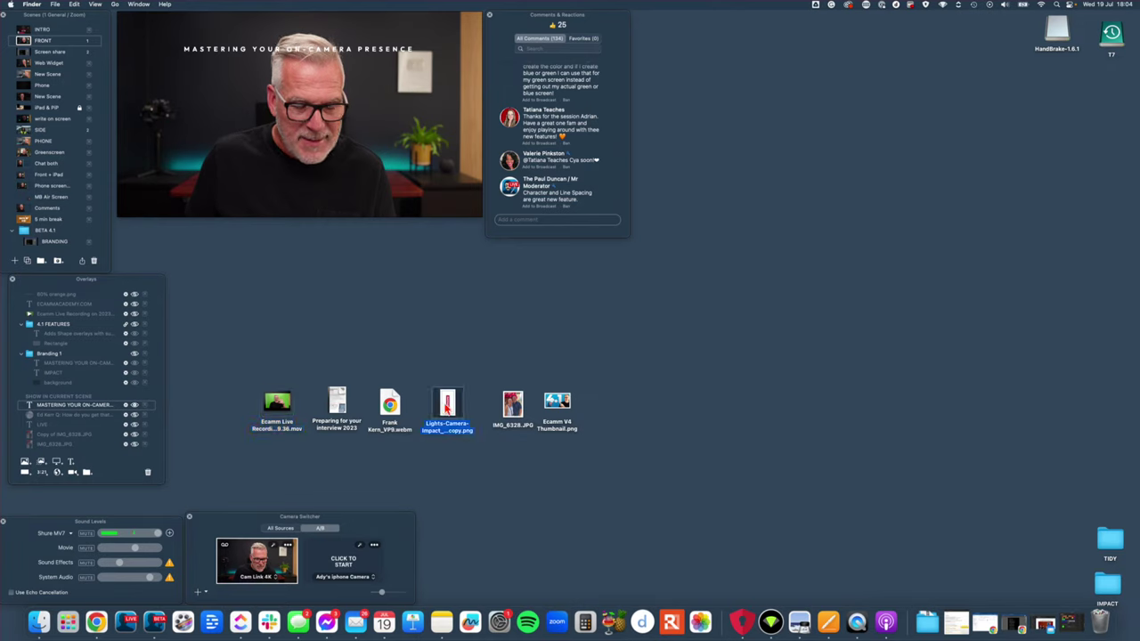
{"action": "left_click", "coordinate": [333, 353]}
{"action": "left_click", "coordinate": [290, 167]}
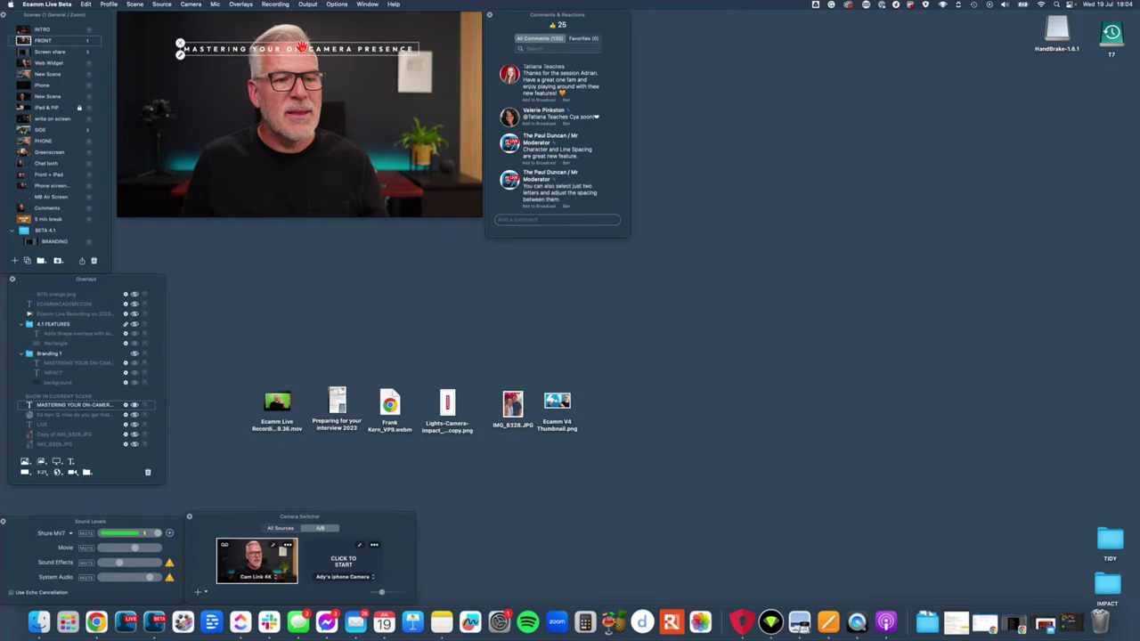
{"action": "left_click_drag", "start_coordinate": [302, 50], "coordinate": [302, 25]}
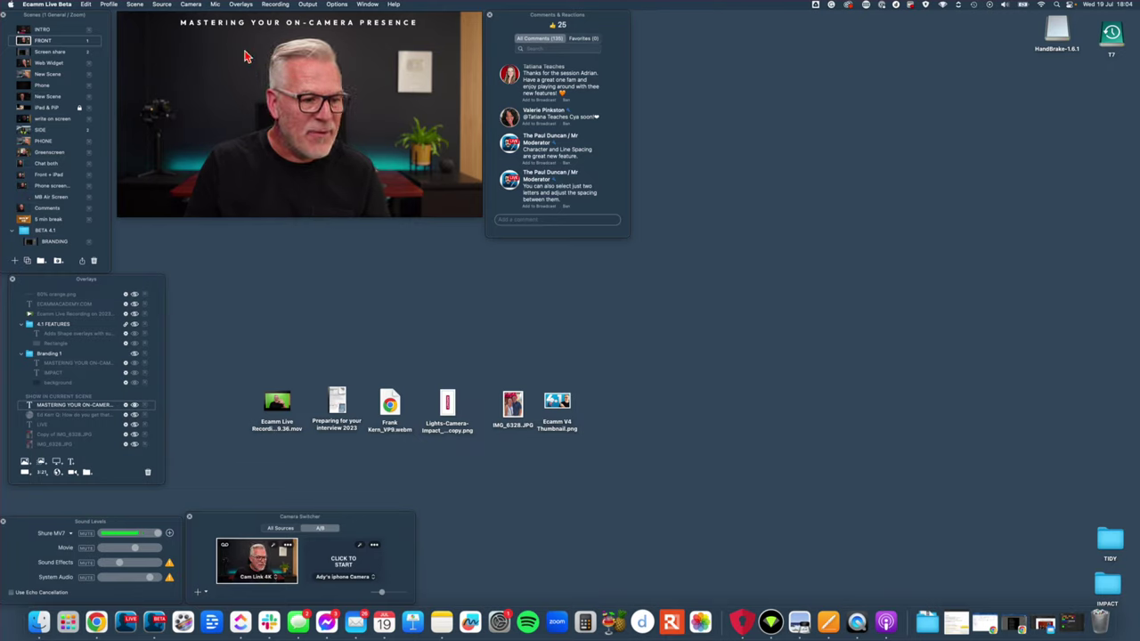
{"action": "left_click", "coordinate": [176, 26]}
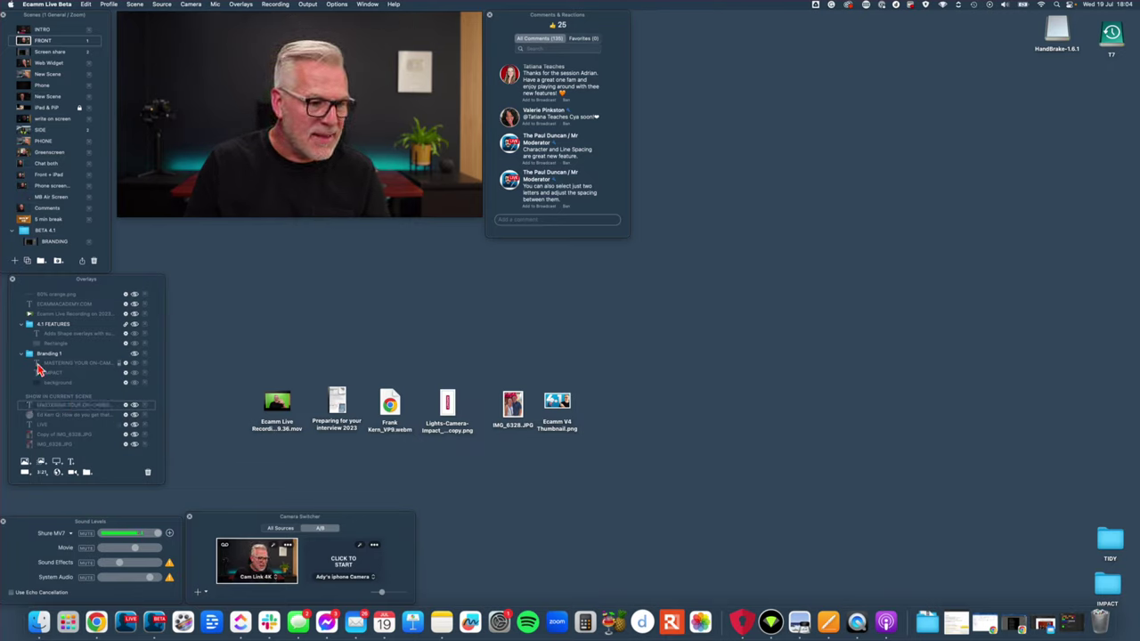
Show the Branding 1 overlay group and examine the IMPACT overlay's font, kerning and line height settings without saving
{"action": "left_click", "coordinate": [133, 355]}
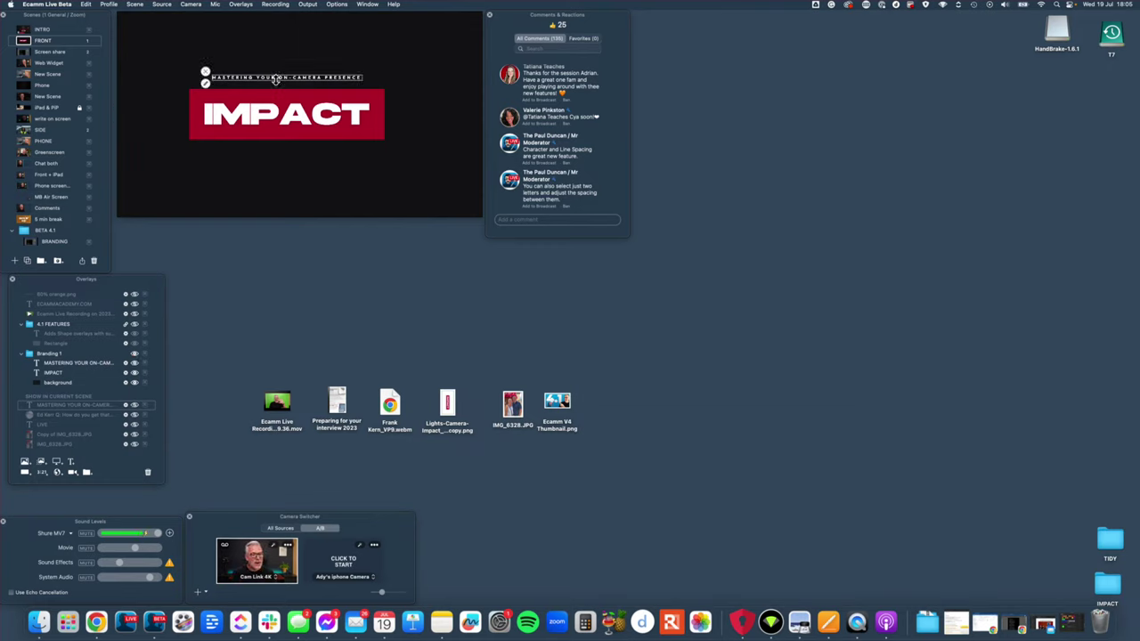
{"action": "mouse_move", "coordinate": [287, 115]}
{"action": "left_mouse_down"}
{"action": "mouse_move", "coordinate": [287, 134]}
{"action": "mouse_move", "coordinate": [286, 114]}
{"action": "left_mouse_up"}
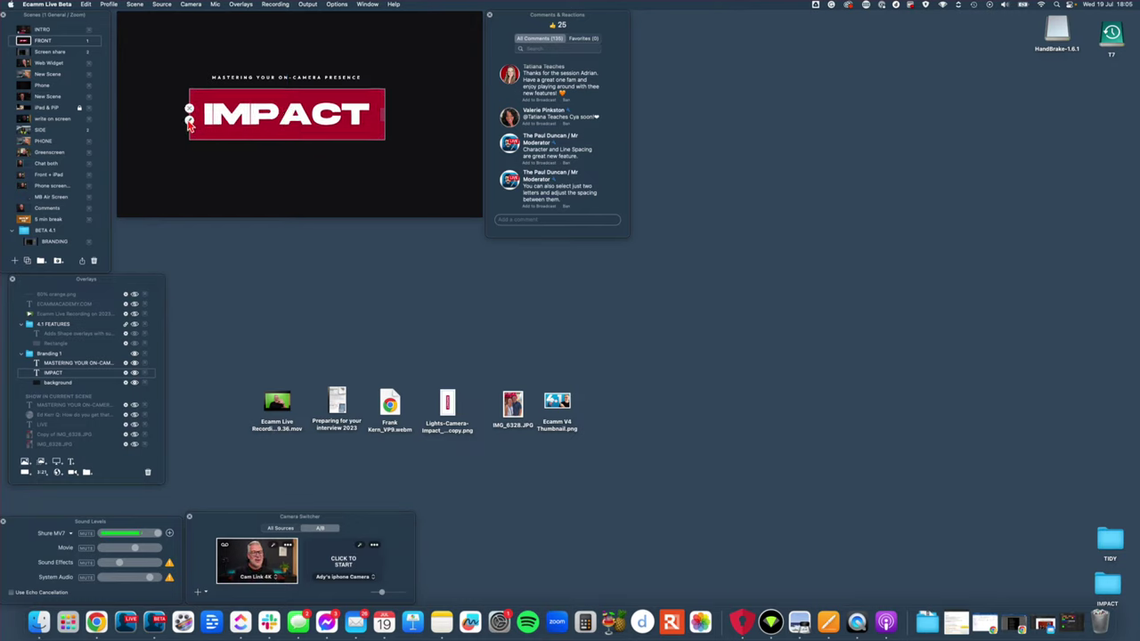
{"action": "left_click", "coordinate": [188, 119]}
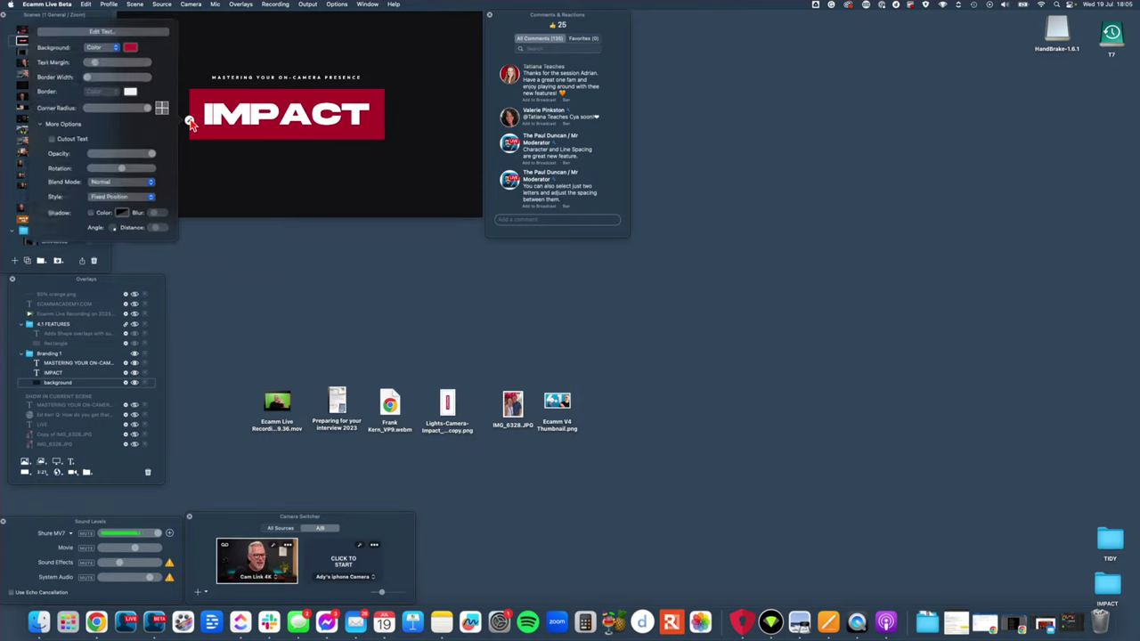
{"action": "left_click", "coordinate": [96, 32]}
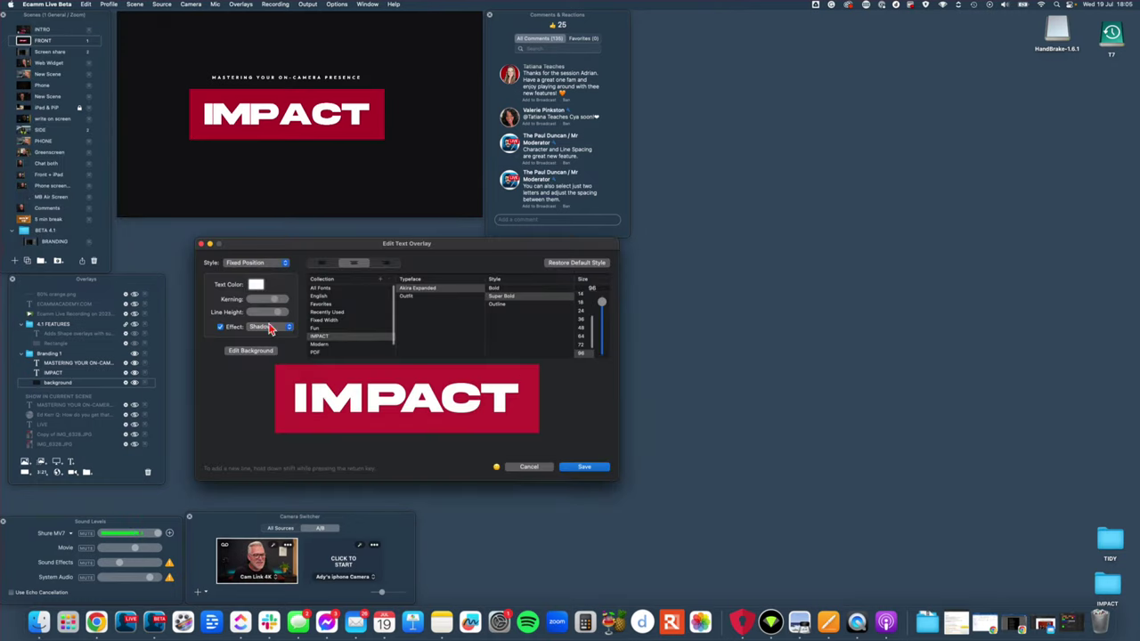
{"action": "left_click", "coordinate": [529, 468]}
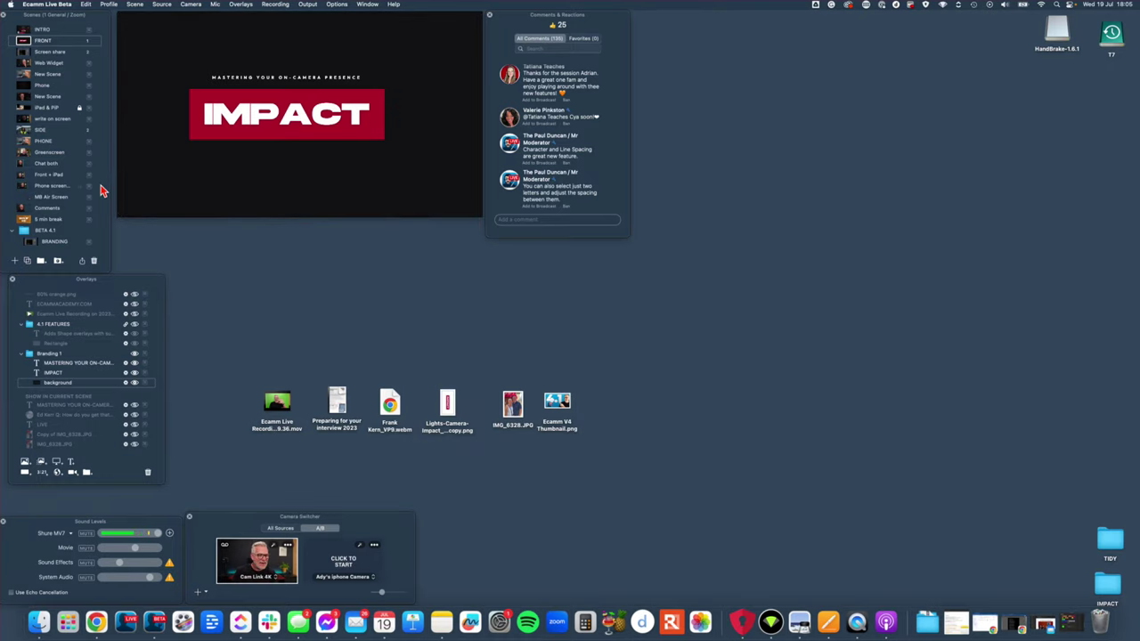
Toggle the Branding 1 group off and on, and move the IMPACT overlay slightly down on its own
{"action": "left_click", "coordinate": [135, 355]}
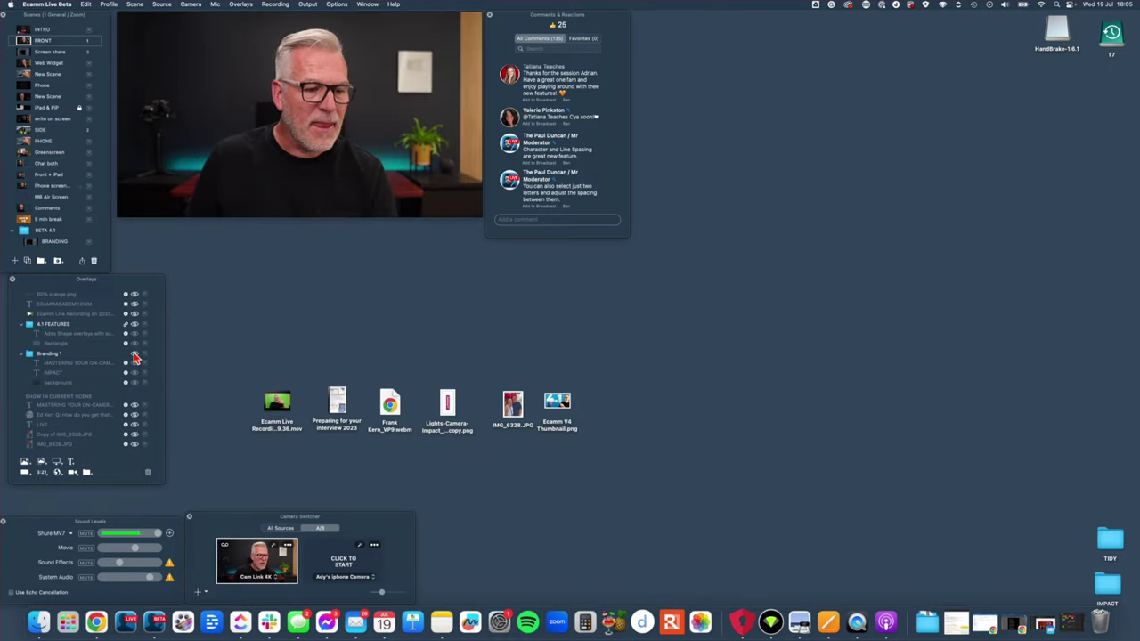
{"action": "left_click", "coordinate": [135, 354]}
{"action": "left_click_drag", "start_coordinate": [267, 125], "coordinate": [282, 136]}
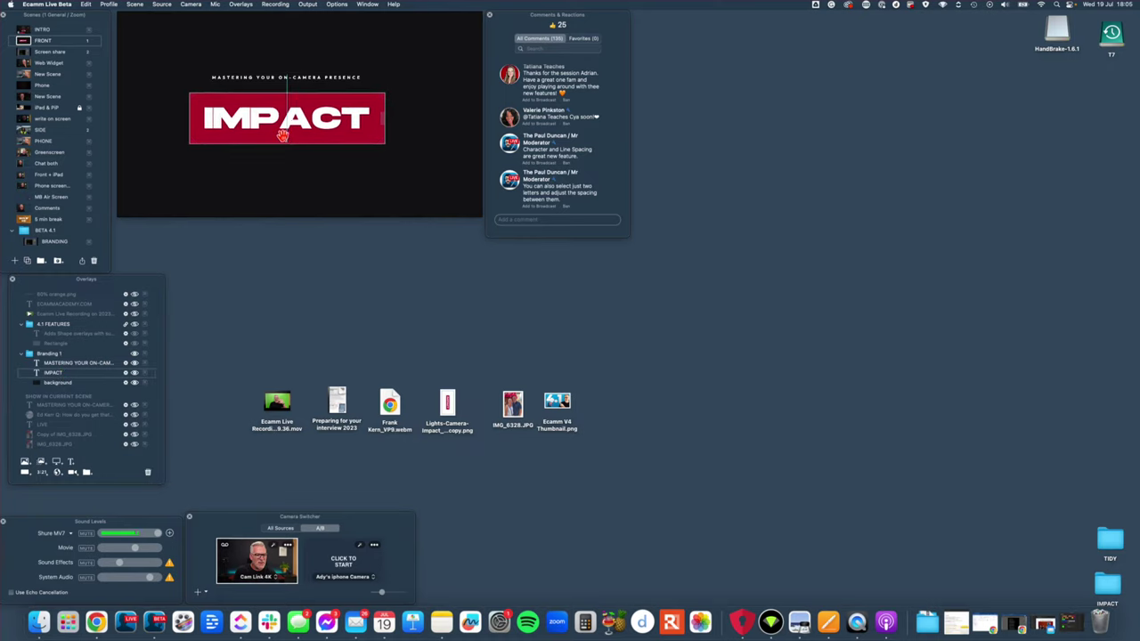
Link the overlays in the Branding 1 group, shift them together slightly to the right, and hide the group
{"action": "left_click", "coordinate": [124, 363]}
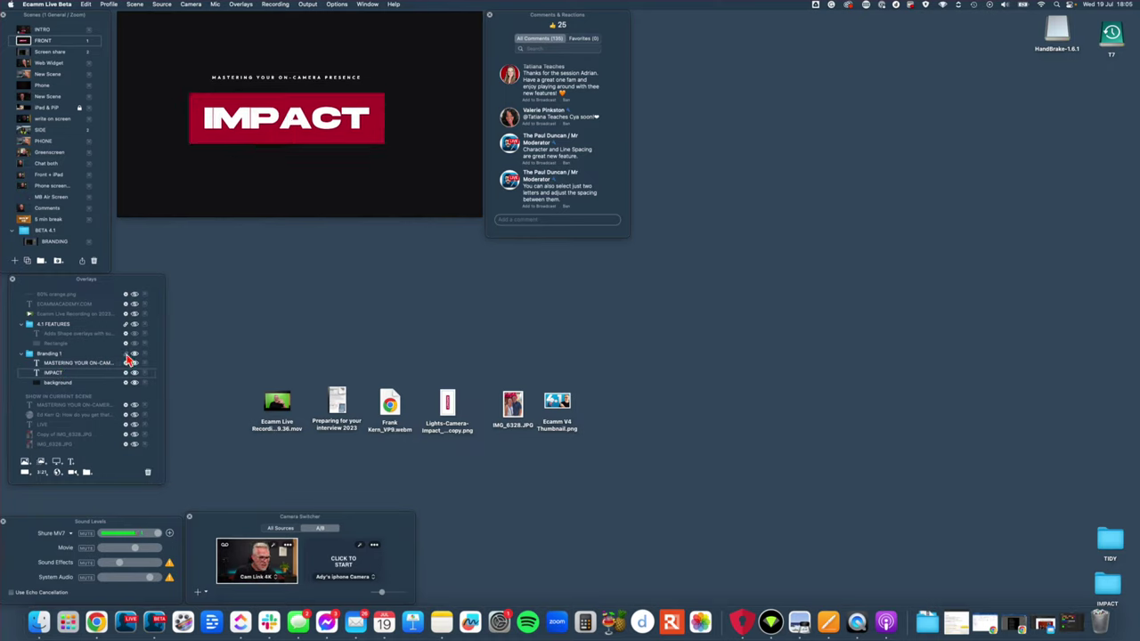
{"action": "mouse_move", "coordinate": [285, 133]}
{"action": "left_mouse_down"}
{"action": "mouse_move", "coordinate": [300, 148]}
{"action": "mouse_move", "coordinate": [297, 132]}
{"action": "left_mouse_up"}
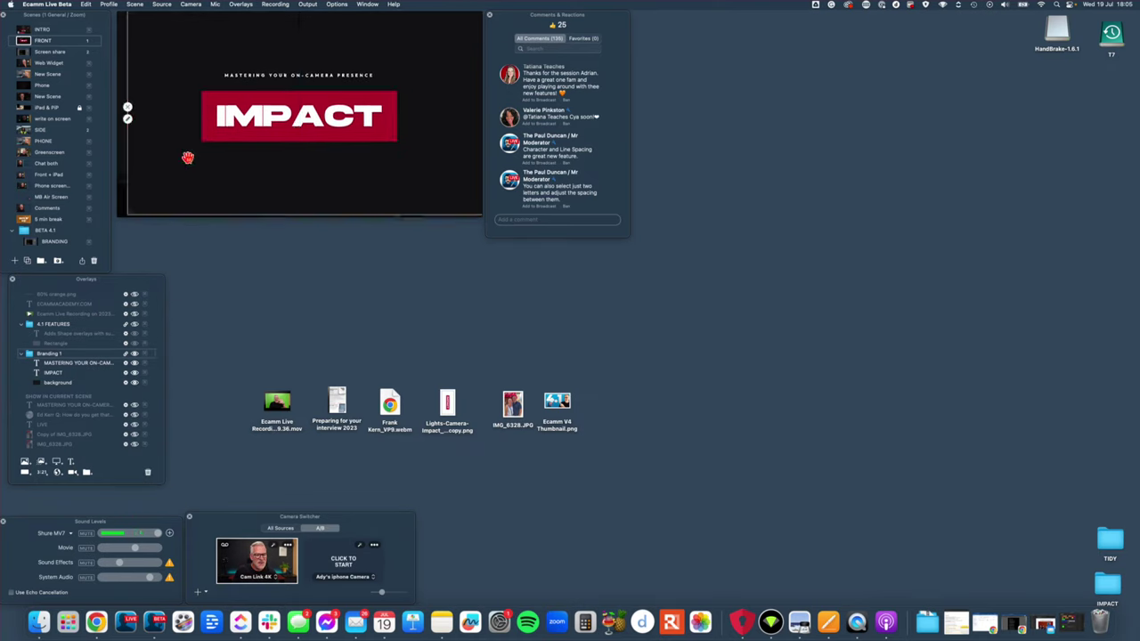
{"action": "left_click", "coordinate": [135, 354]}
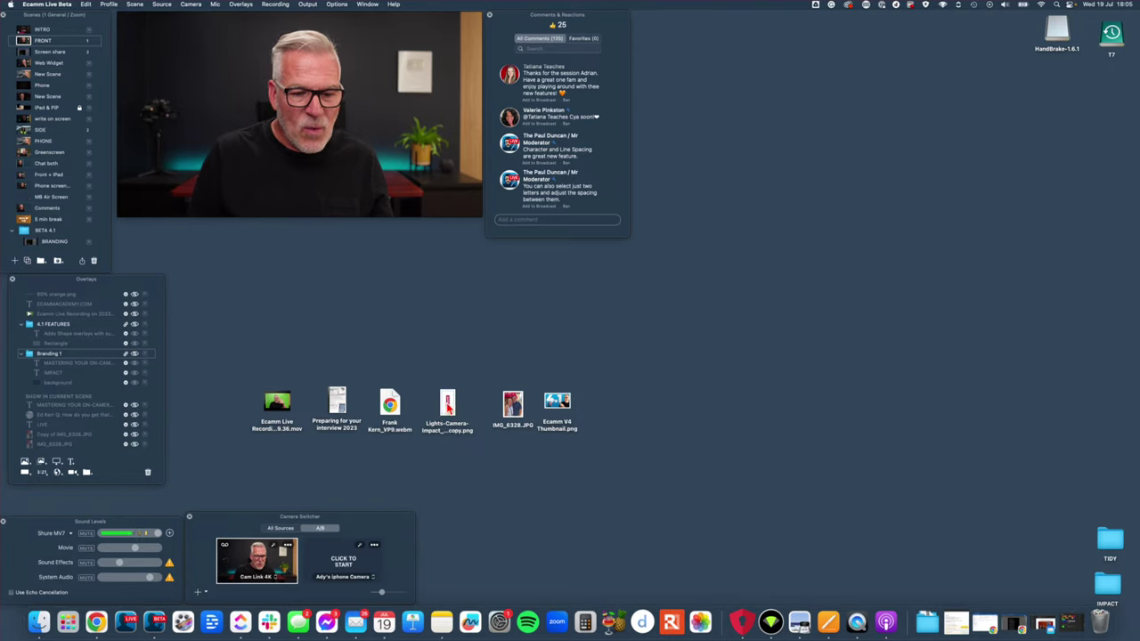
Add the Lights-Camera-Impact PNG as an overlay, shrink it against the video frame's right edge at mid-height, and hide it
{"action": "left_click_drag", "start_coordinate": [446, 407], "coordinate": [388, 119]}
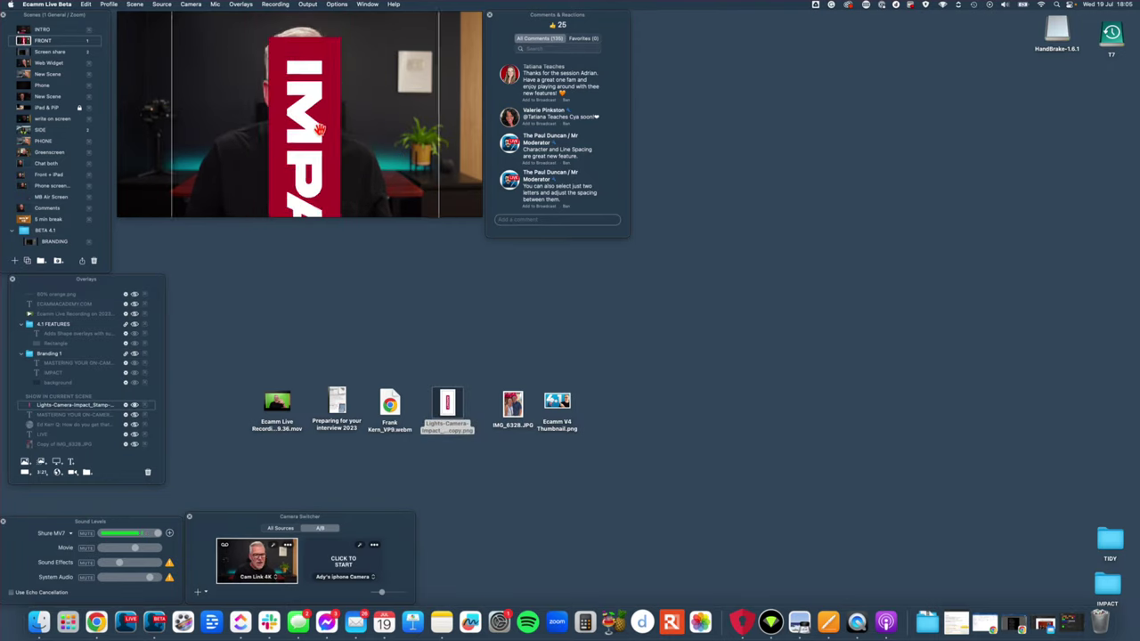
{"action": "left_click_drag", "start_coordinate": [313, 155], "coordinate": [478, 81]}
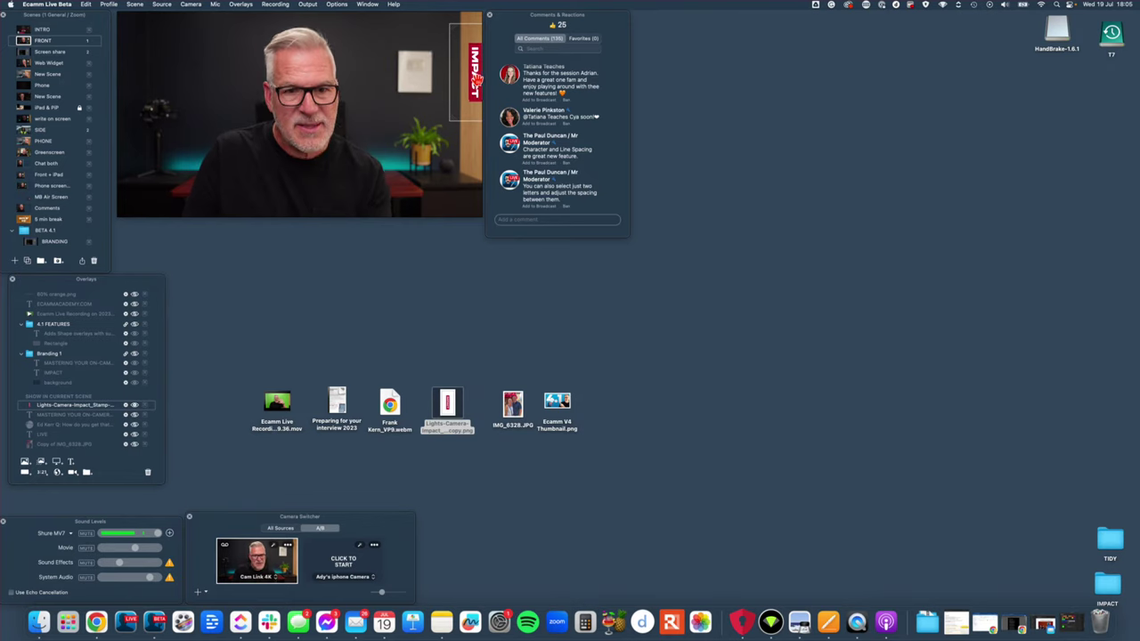
{"action": "left_click_drag", "start_coordinate": [477, 78], "coordinate": [477, 125]}
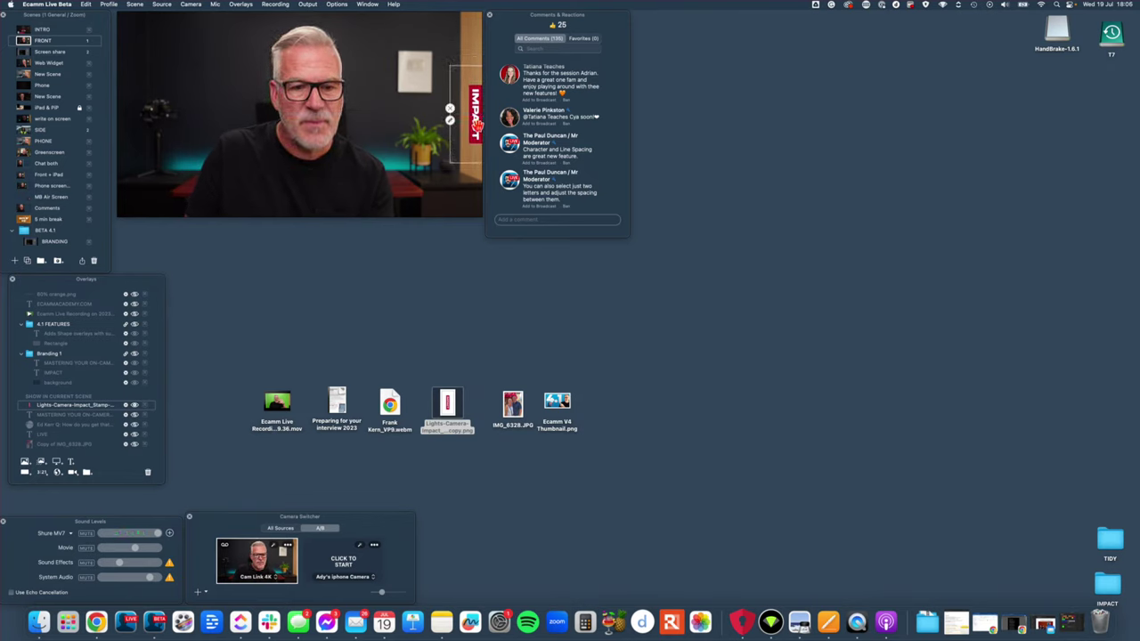
{"action": "left_click", "coordinate": [404, 330]}
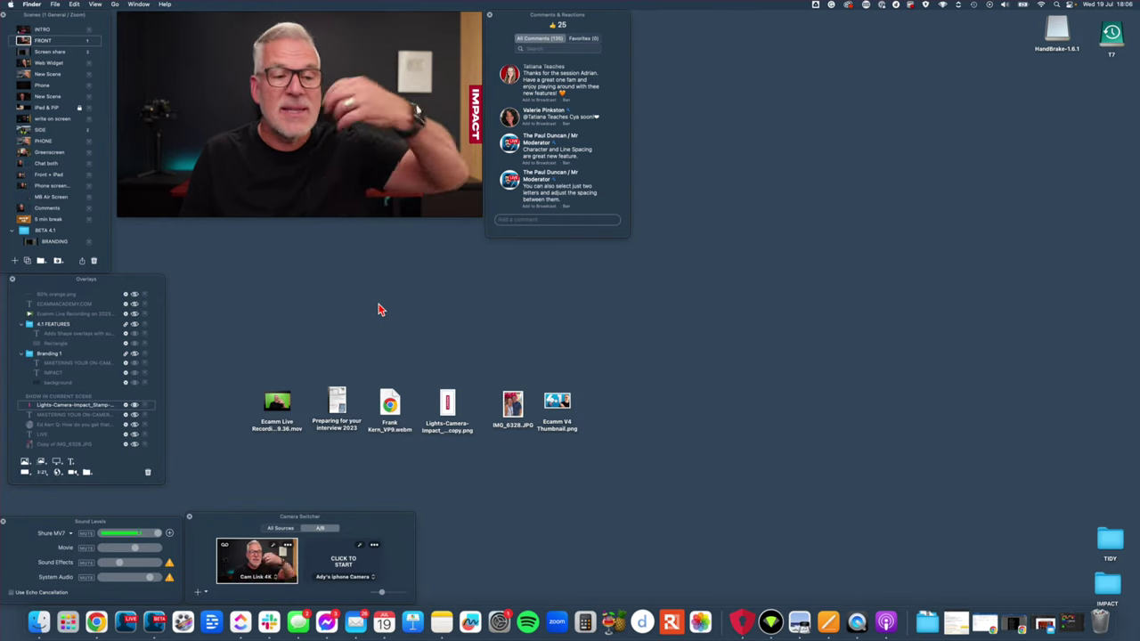
{"action": "left_click", "coordinate": [450, 110]}
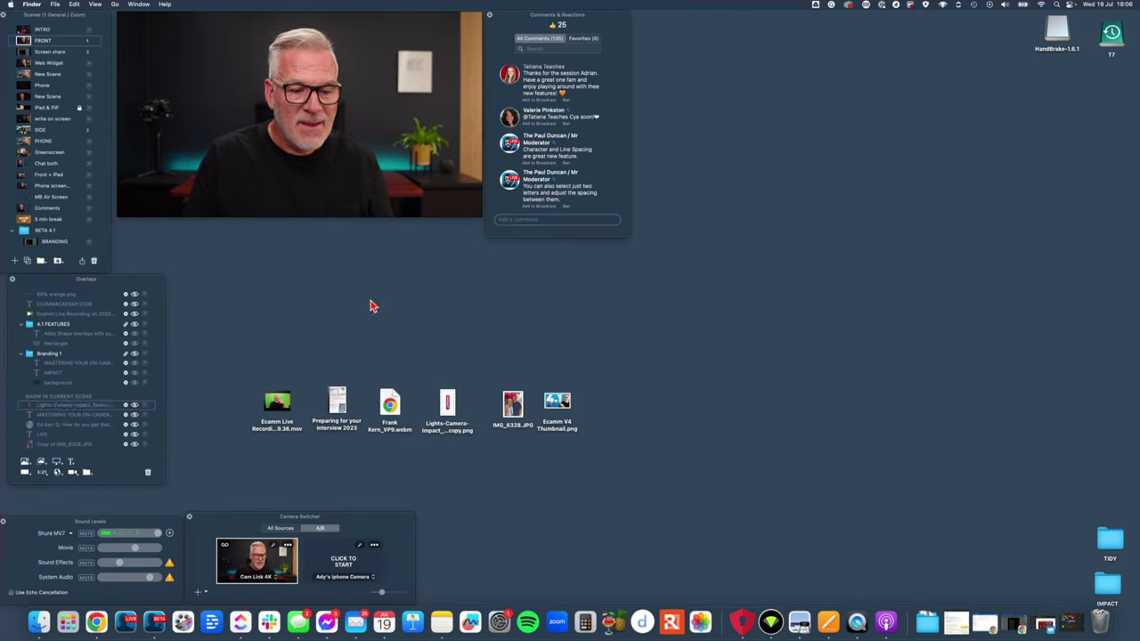